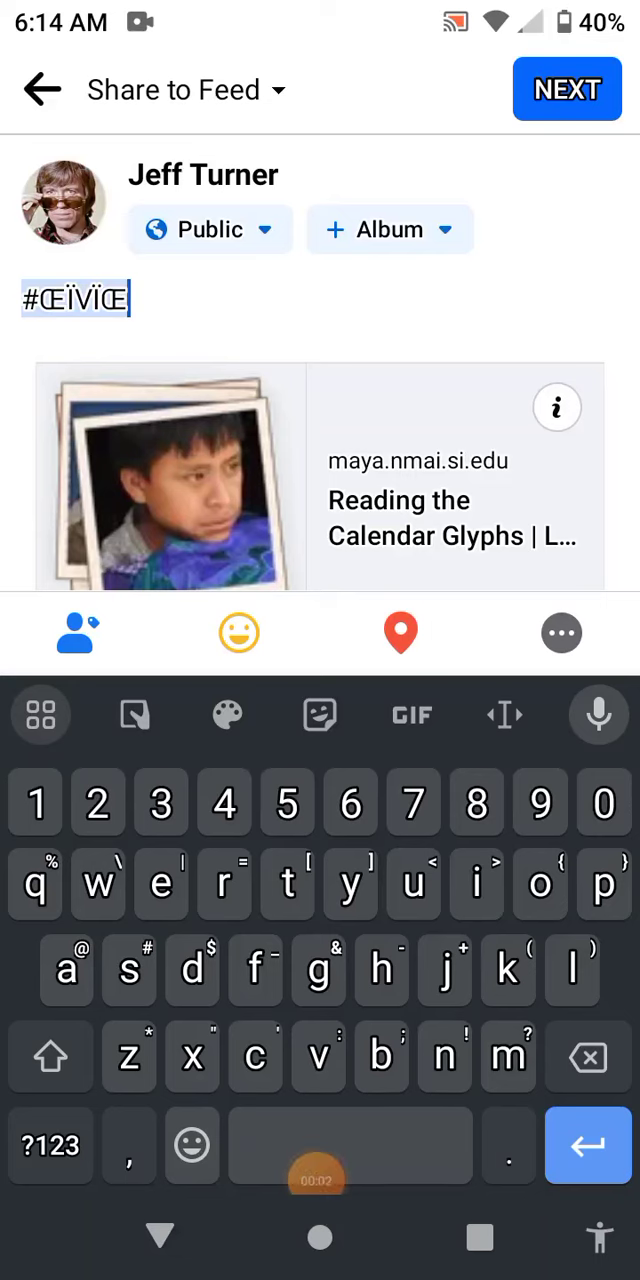
- Backspace through the hashtag's trailing characters so only #Œ remains
{"action": "left_click", "coordinate": [588, 1057]}
{"action": "left_click", "coordinate": [588, 1057]}
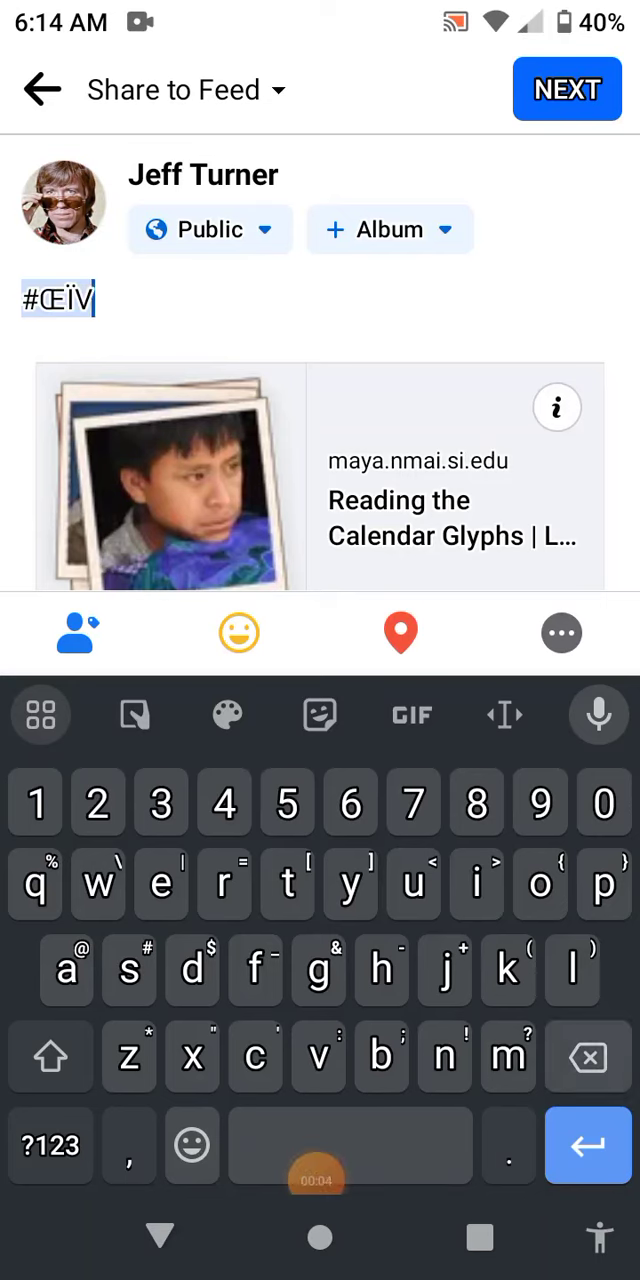
{"action": "left_click", "coordinate": [588, 1057]}
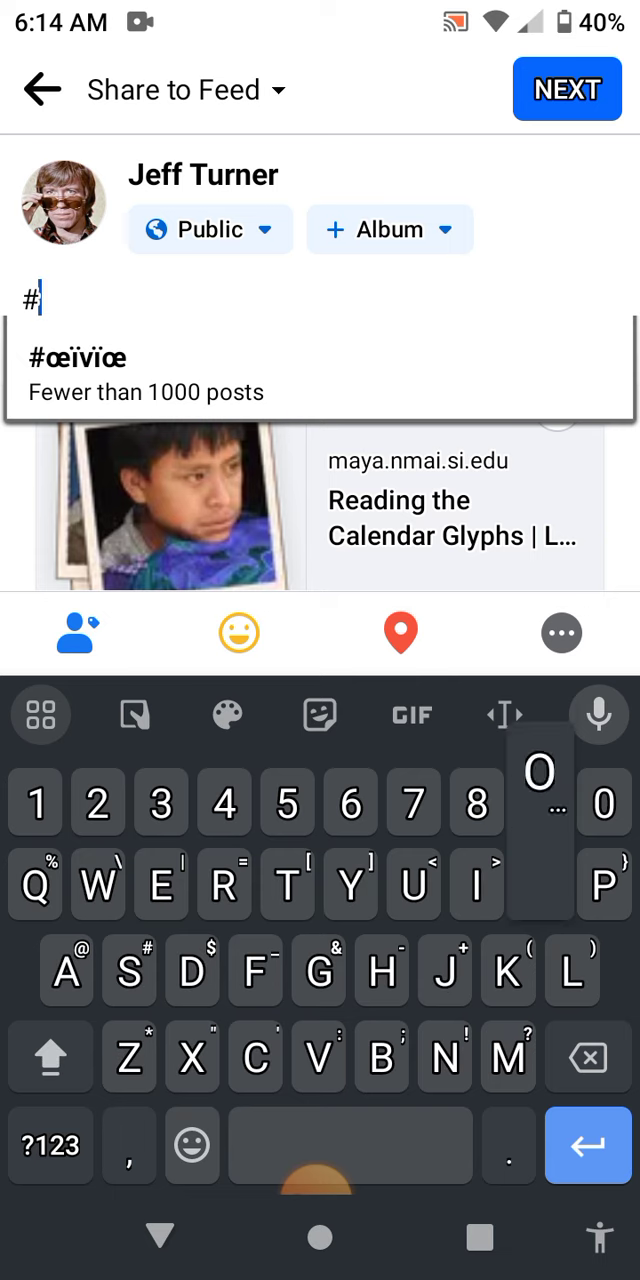
{"action": "type", "text": "Œ"}
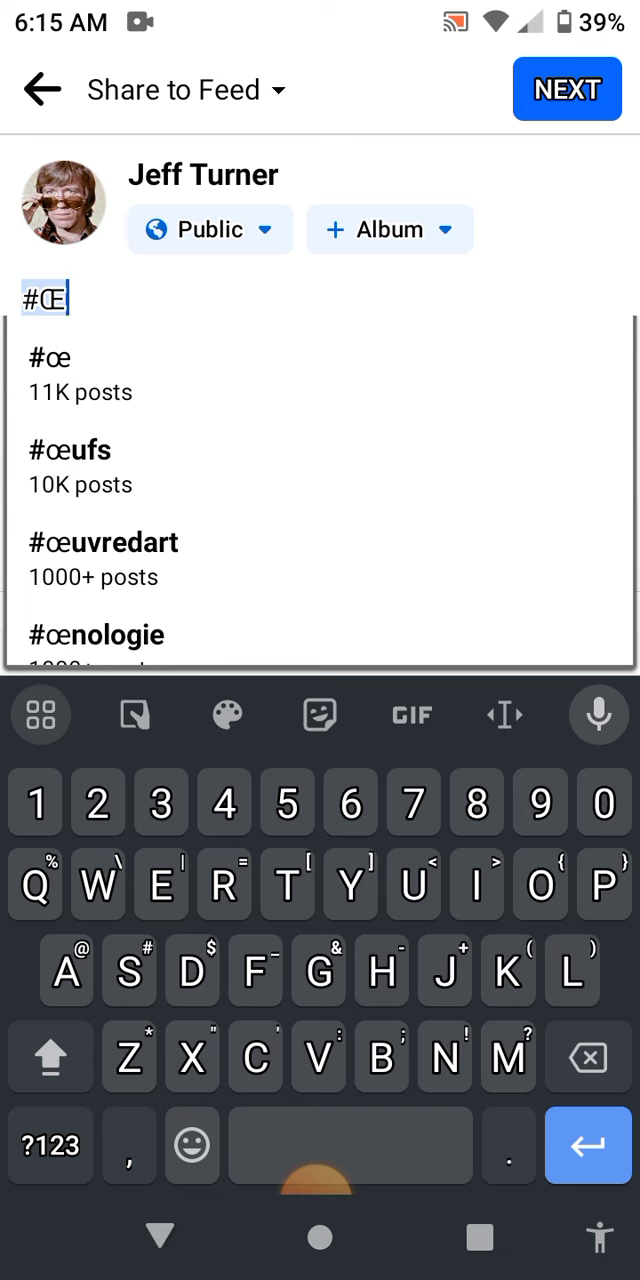
- Add Ï, V, Ï and Œ after #Œ so the hashtag reads #ŒÏVÏŒ
{"action": "left_click_drag", "start_coordinate": [476, 886], "coordinate": [474, 686]}
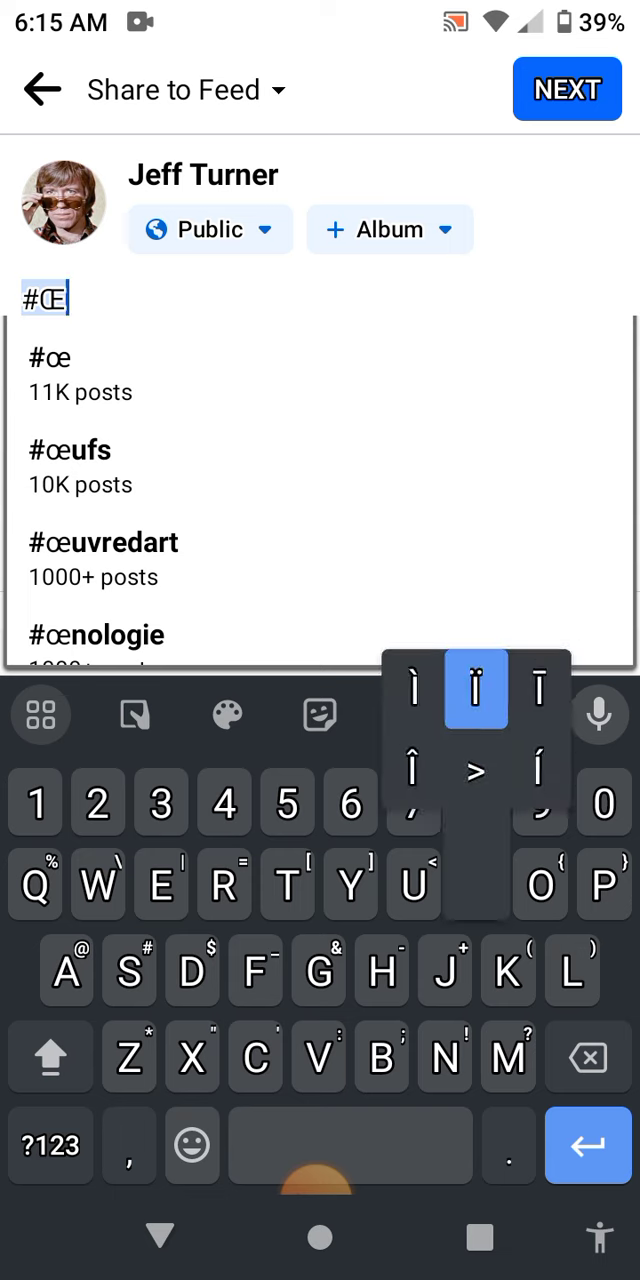
{"action": "type", "text": "ÏV"}
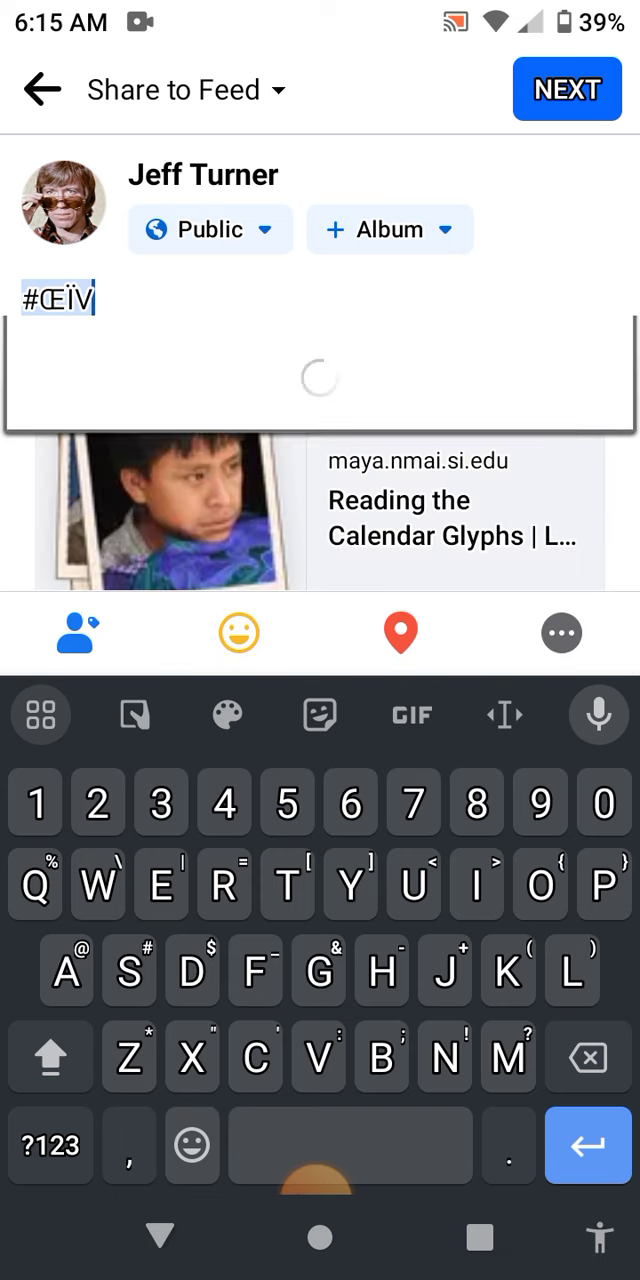
{"action": "left_click_drag", "start_coordinate": [476, 886], "coordinate": [476, 770]}
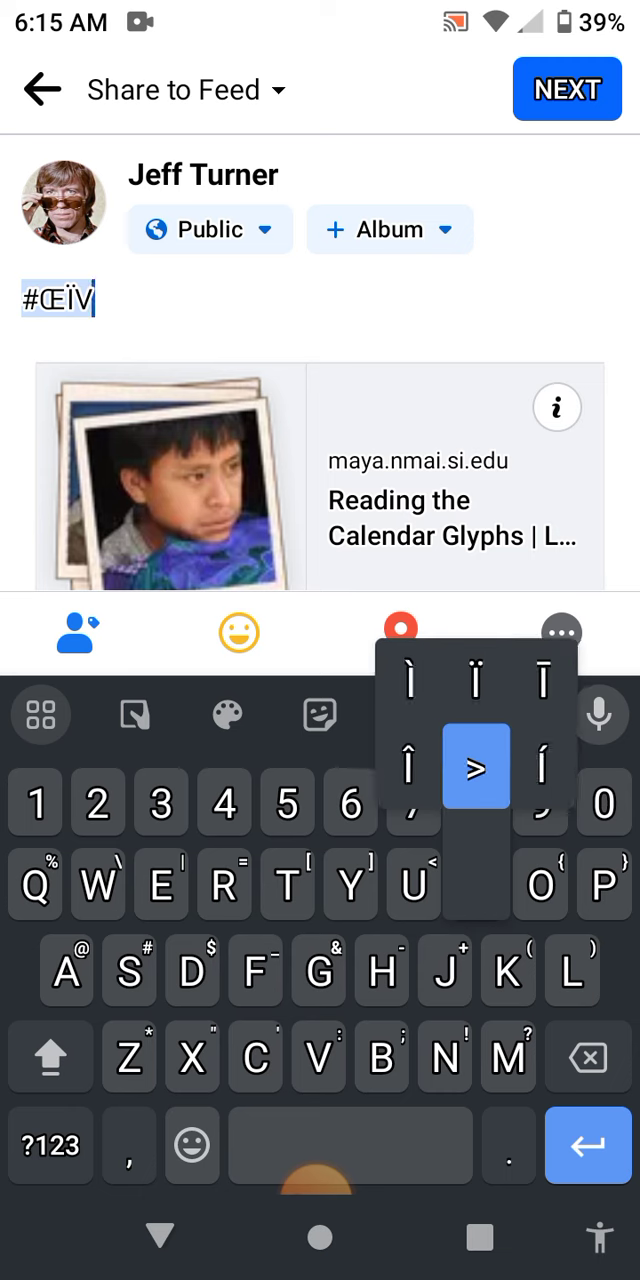
{"action": "left_click_drag", "start_coordinate": [540, 886], "coordinate": [537, 680]}
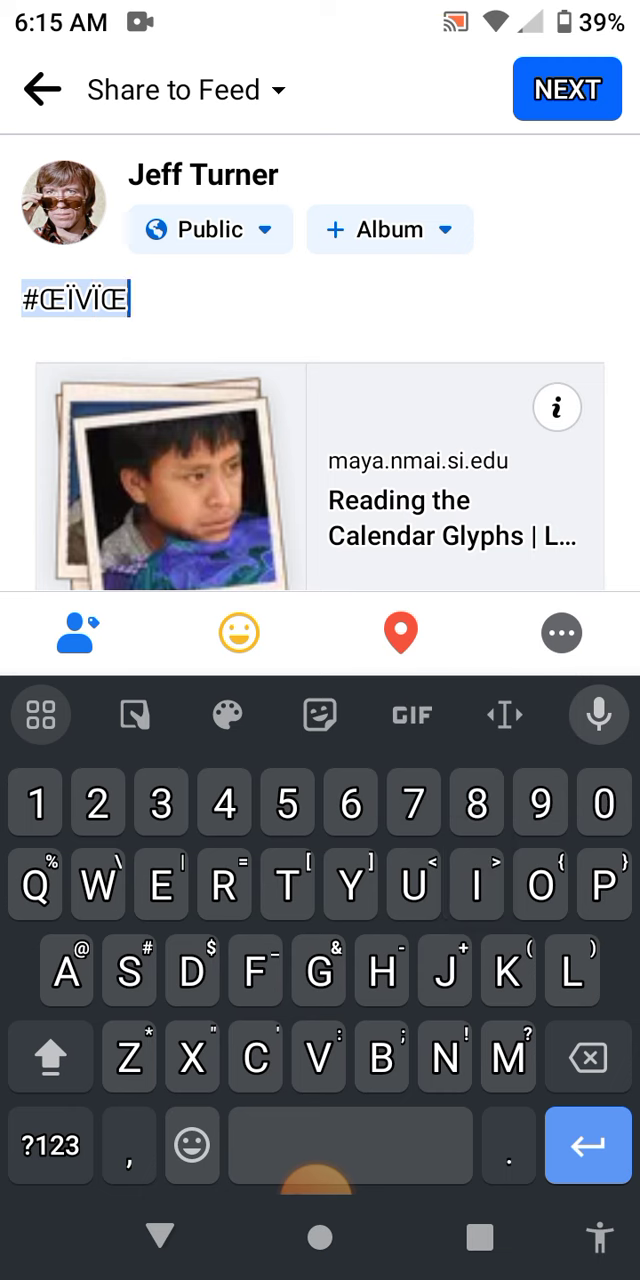